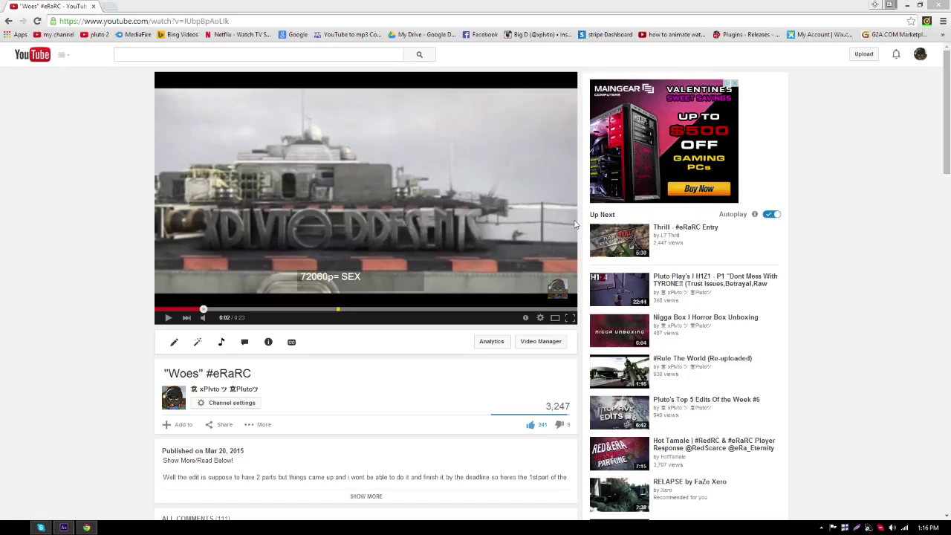
Step: Minimize the browser to return to the After Effects project with the tracked TUT text
left_click(907, 5)
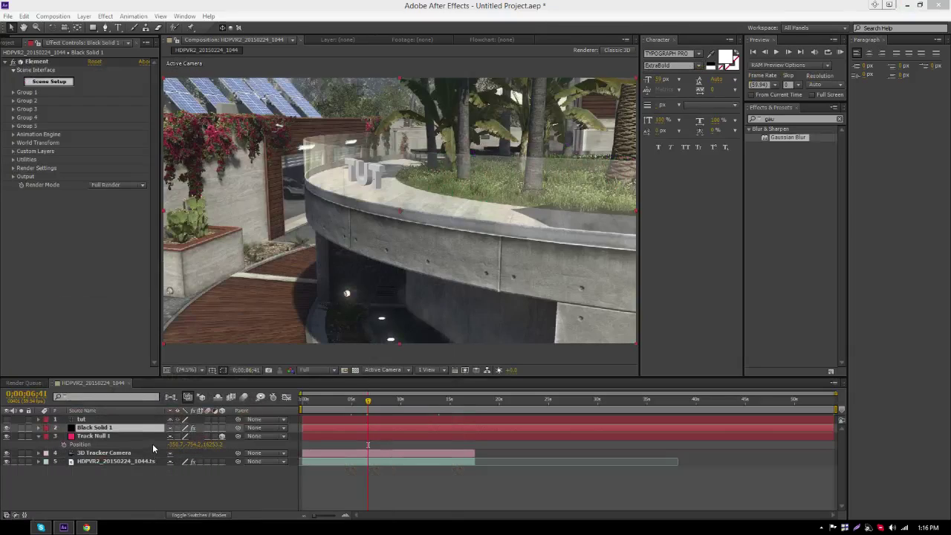
Step: In Element 3D Scene Setup, add the plane primitive and assign it to group 2
left_click(49, 81)
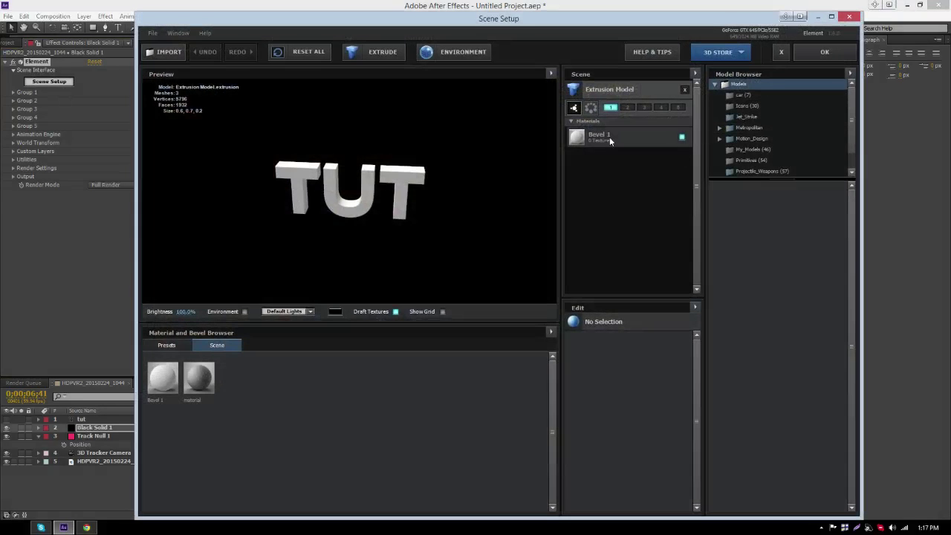
scroll(770, 130, "down", 1)
left_click(756, 139)
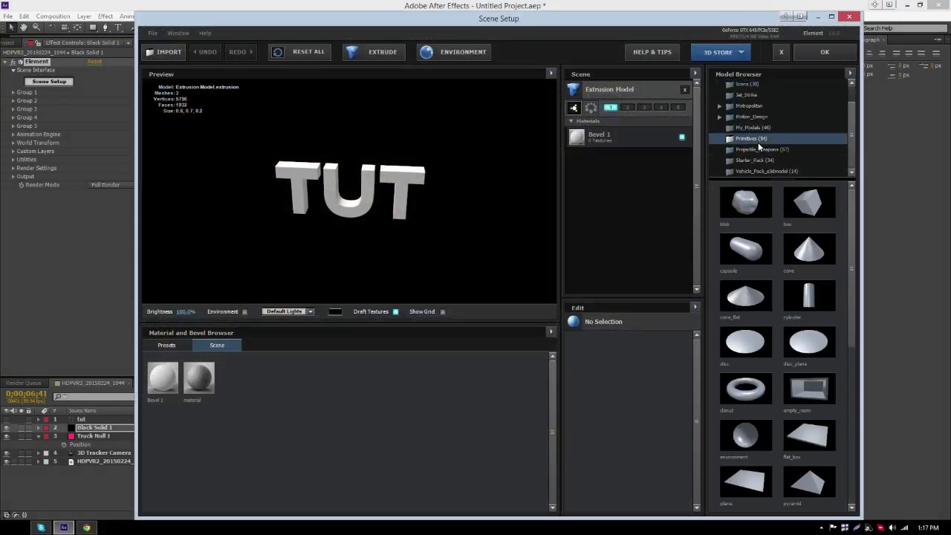
scroll(776, 281, "down", 5)
left_click(761, 355)
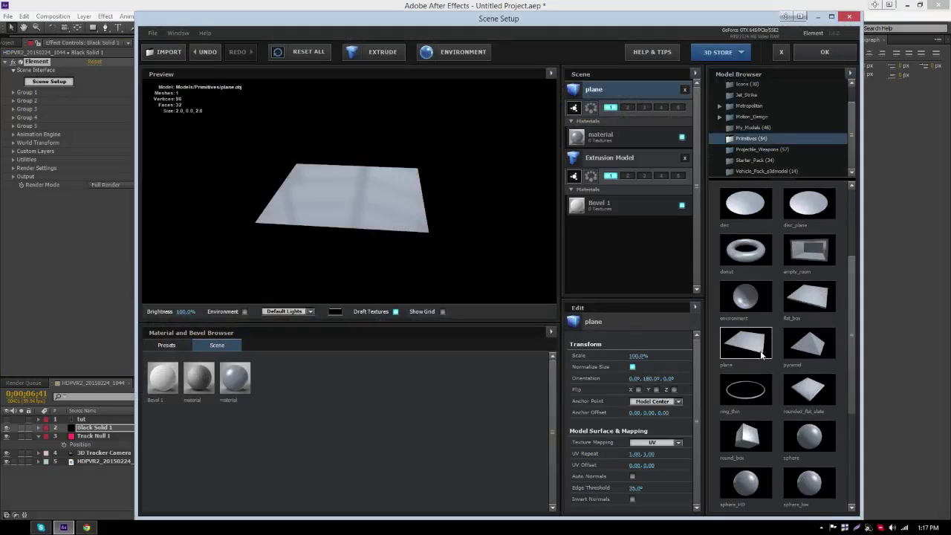
left_click(628, 108)
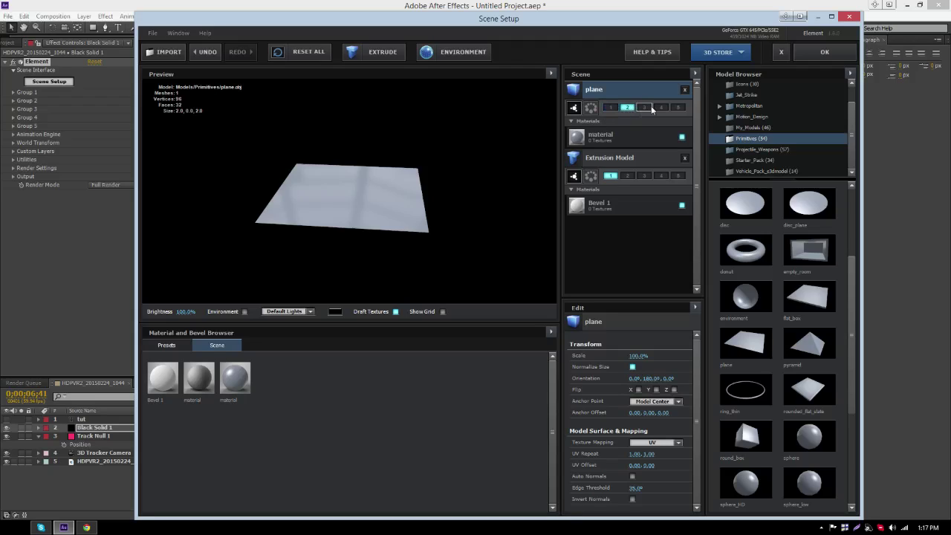
Step: Set Group 2's Y position to -660.2 so the plane sits beneath TUT
left_click(813, 49)
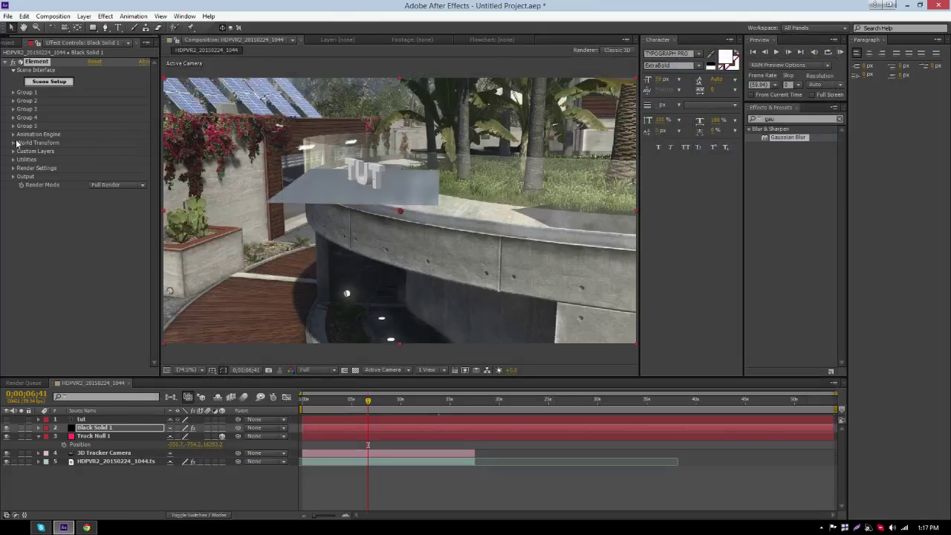
left_click(13, 100)
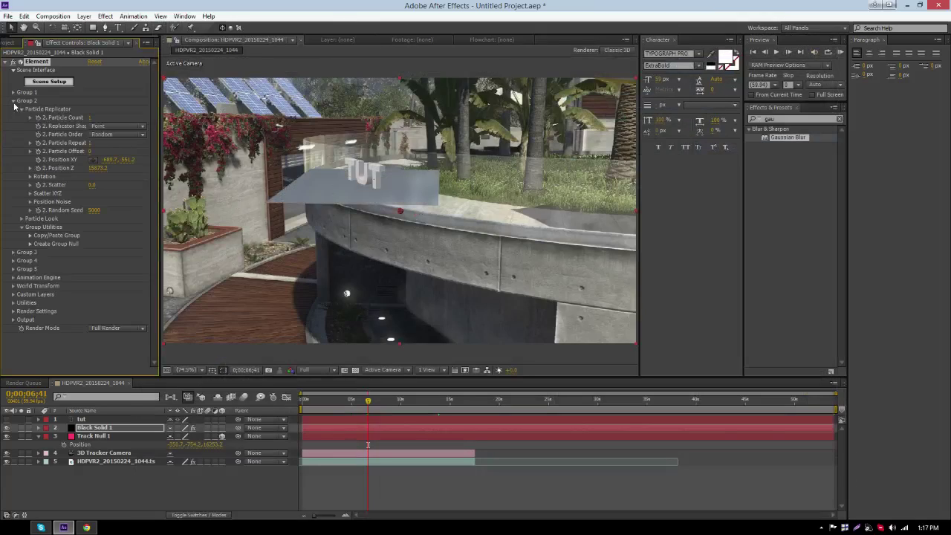
left_click(13, 93)
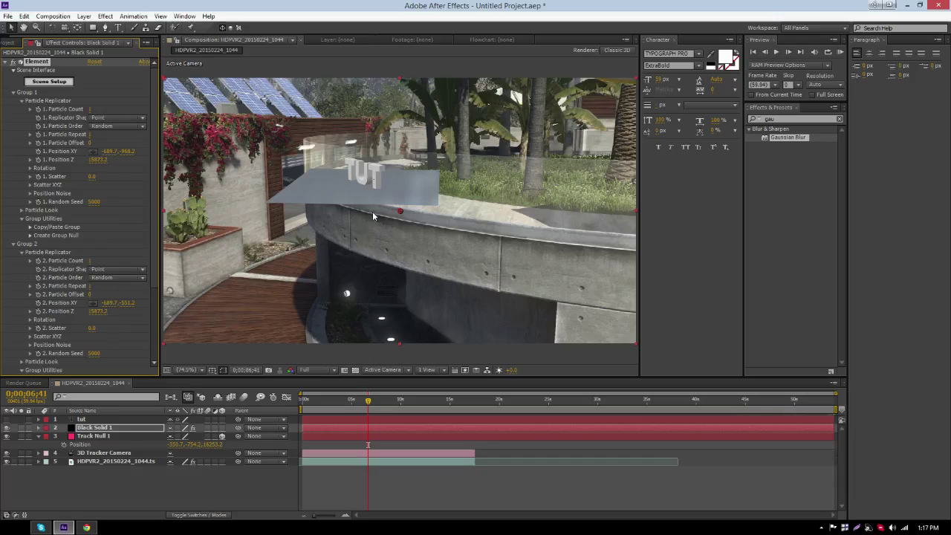
left_click(14, 92)
left_click_drag(127, 159, 89, 176)
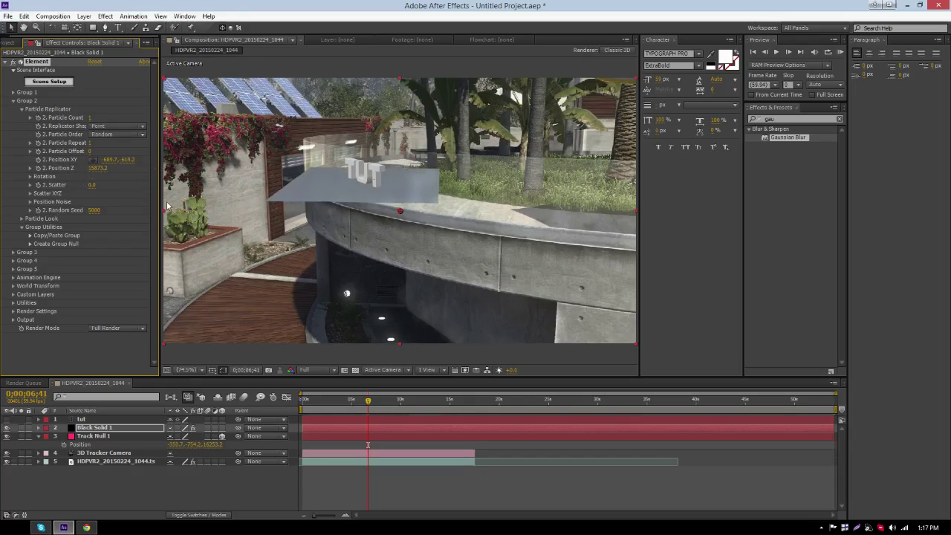
Step: Enable Element ambient occlusion, raising AO Gamma to 7.84 and AO Samples to 26
left_click(14, 311)
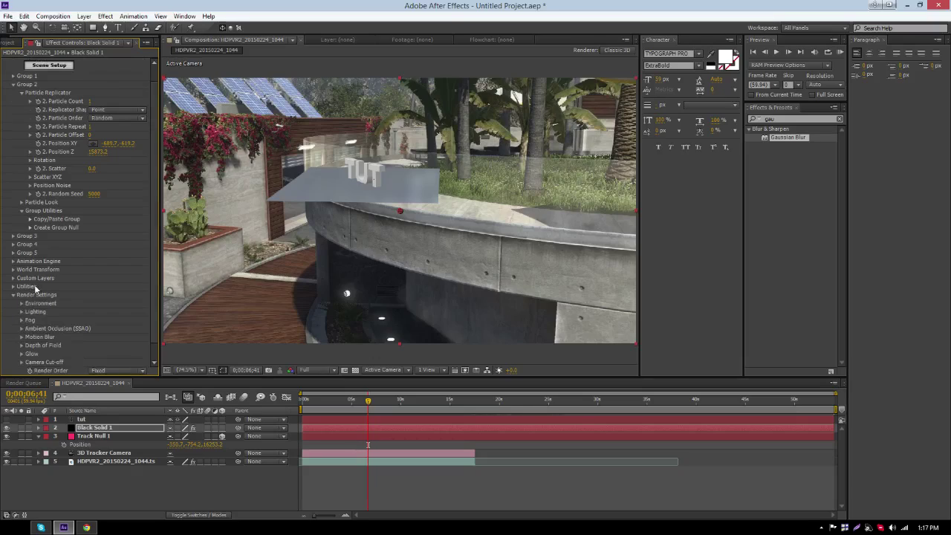
left_click(22, 328)
left_click(90, 287)
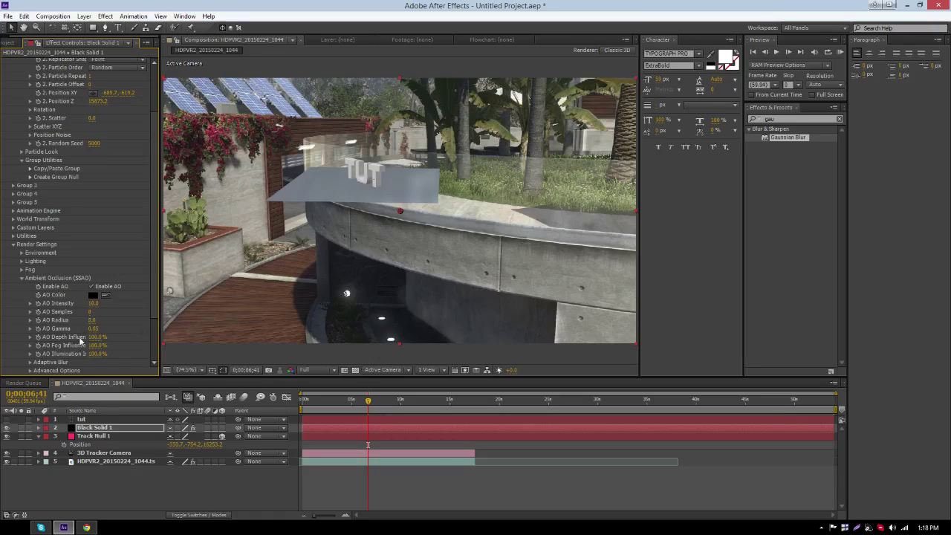
left_click_drag(93, 328, 481, 299)
left_click_drag(90, 312, 98, 312)
scroll(103, 248, "up", 3)
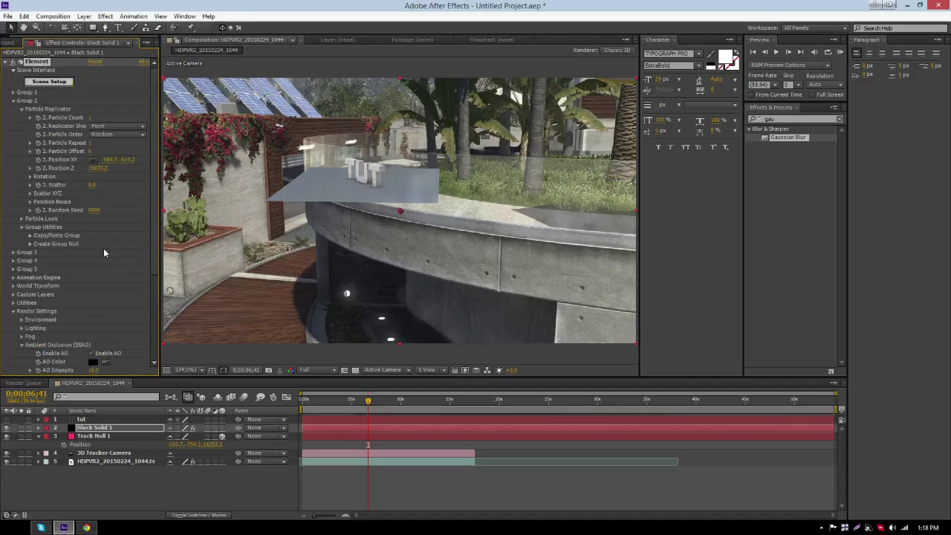
Step: Turn on Matte Shadow for the plane's material so only its shadow remains
left_click(43, 83)
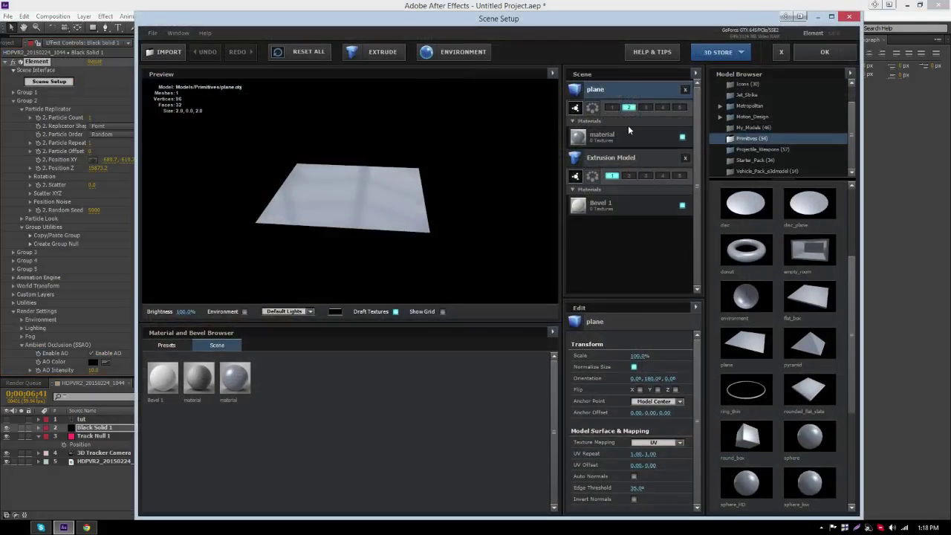
left_click(632, 137)
scroll(626, 407, "down", 5)
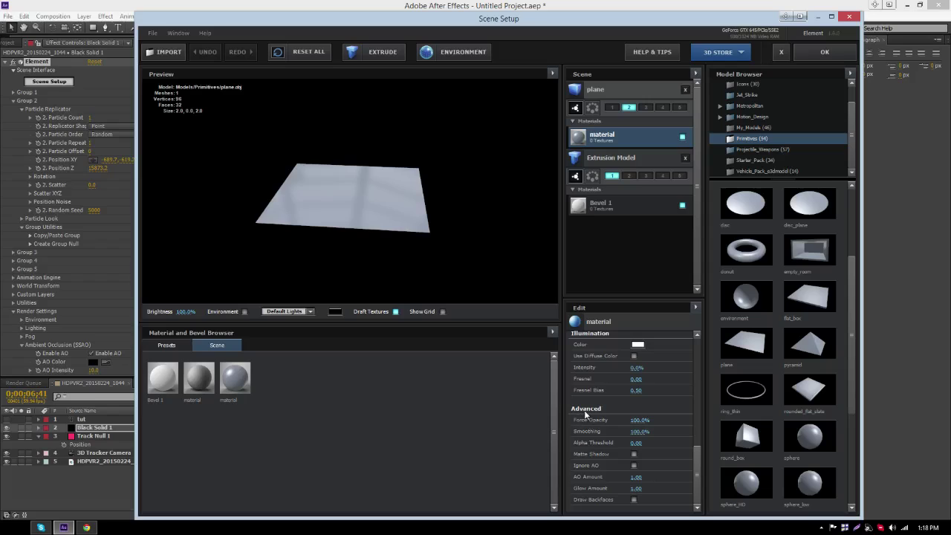
left_click(633, 454)
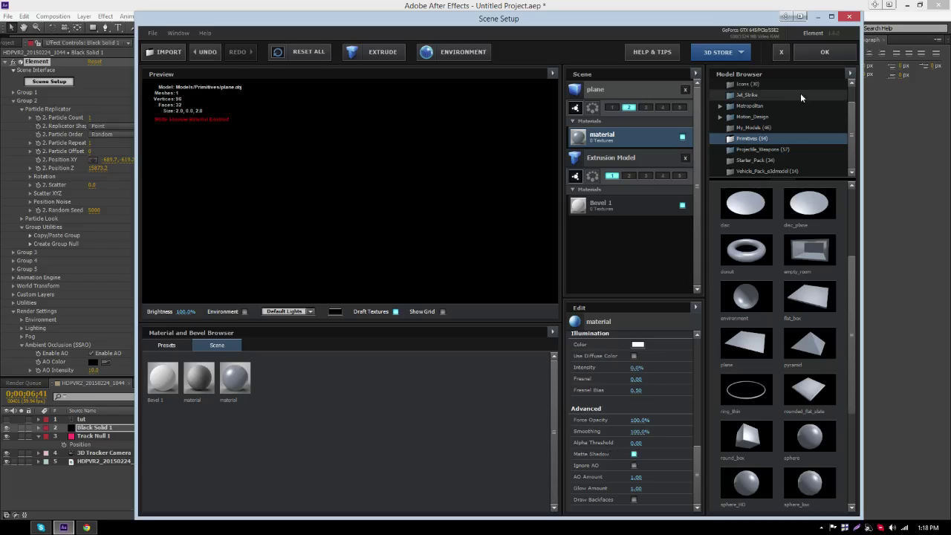
left_click(818, 53)
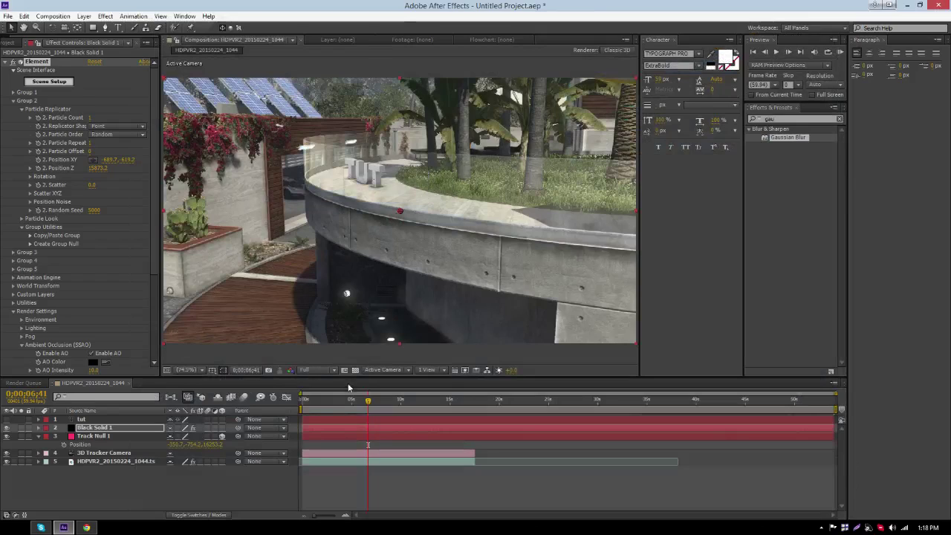
Step: Scrub ahead to confirm TUT stays anchored on the ledge, then collapse the Element properties
left_click_drag(346, 410, 437, 407)
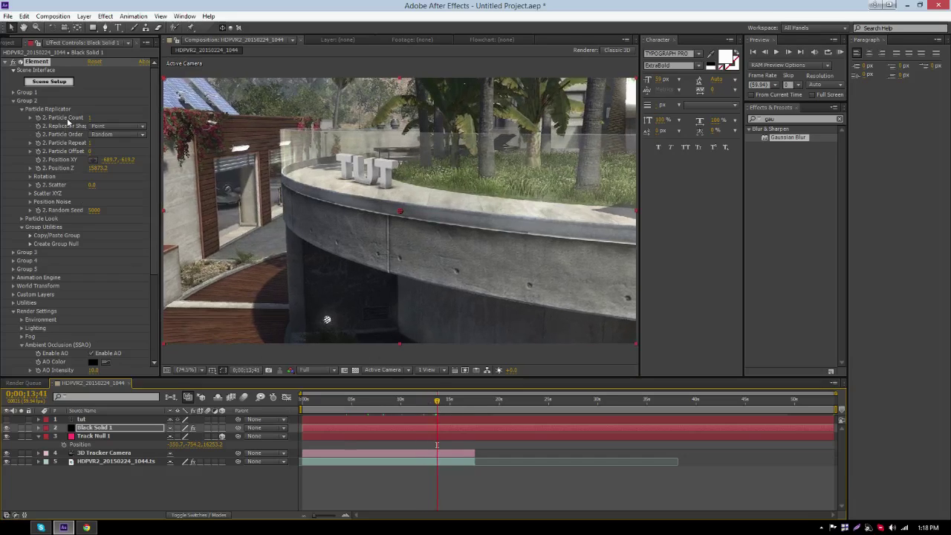
scroll(68, 121, "down", 3)
scroll(45, 159, "up", 3)
left_click(5, 62)
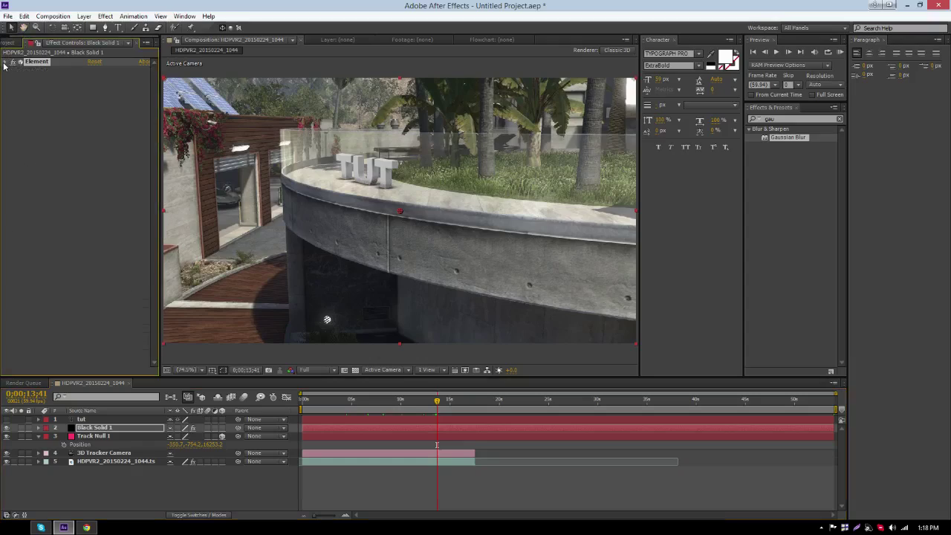
Step: Duplicate Black Solid 1 and apply Gaussian Blur to the copy
left_click(92, 431)
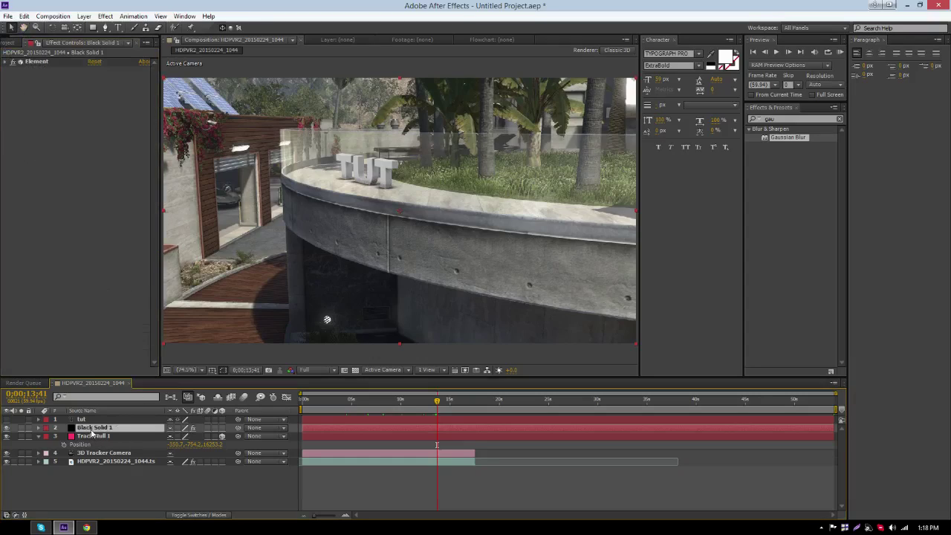
key("ctrl+d")
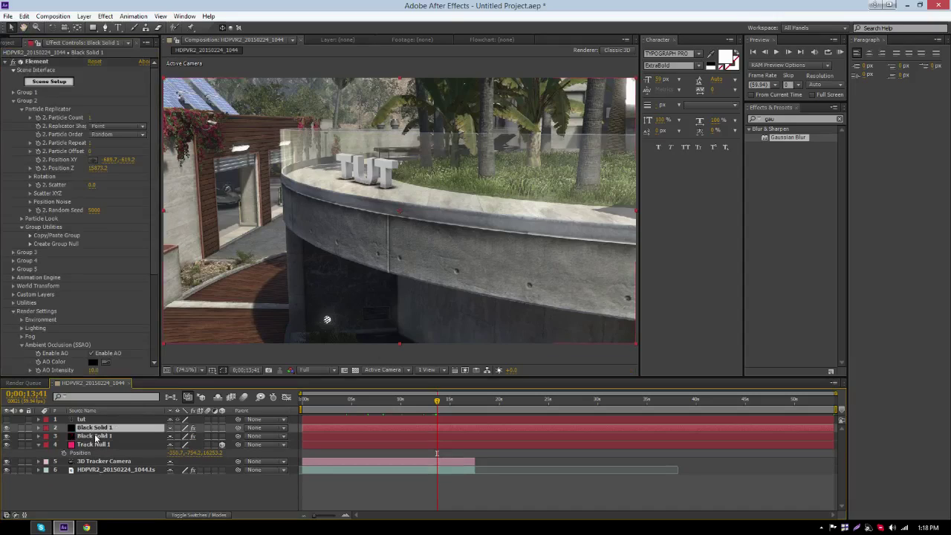
left_click(95, 437)
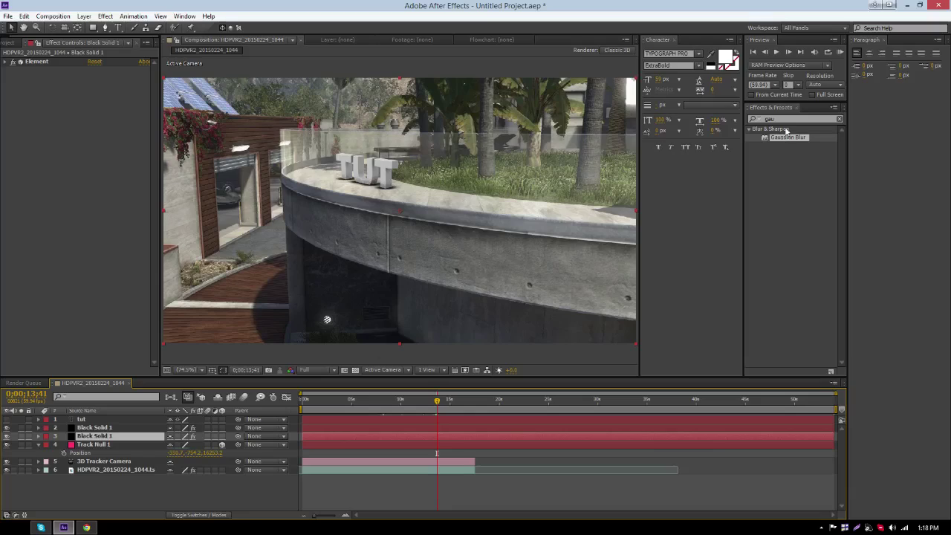
left_click_drag(783, 138, 101, 208)
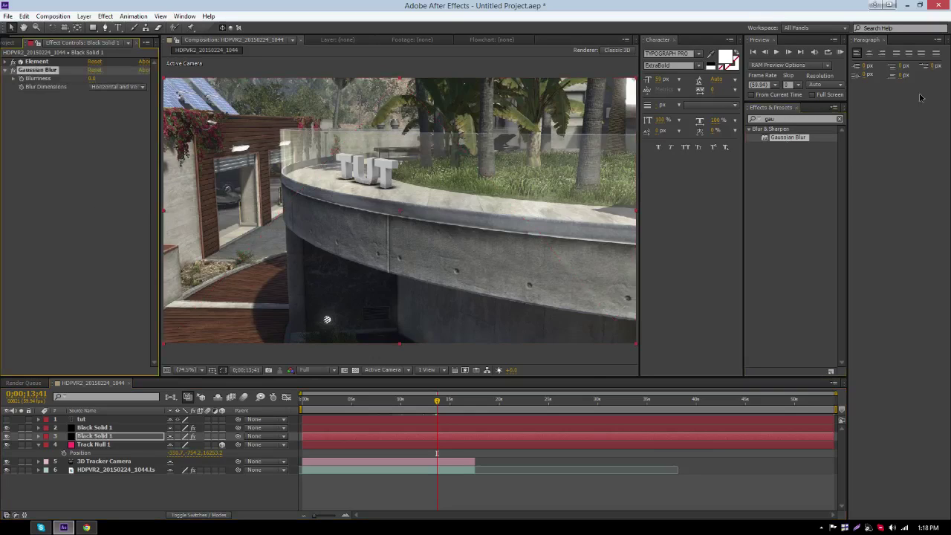
left_click(757, 120)
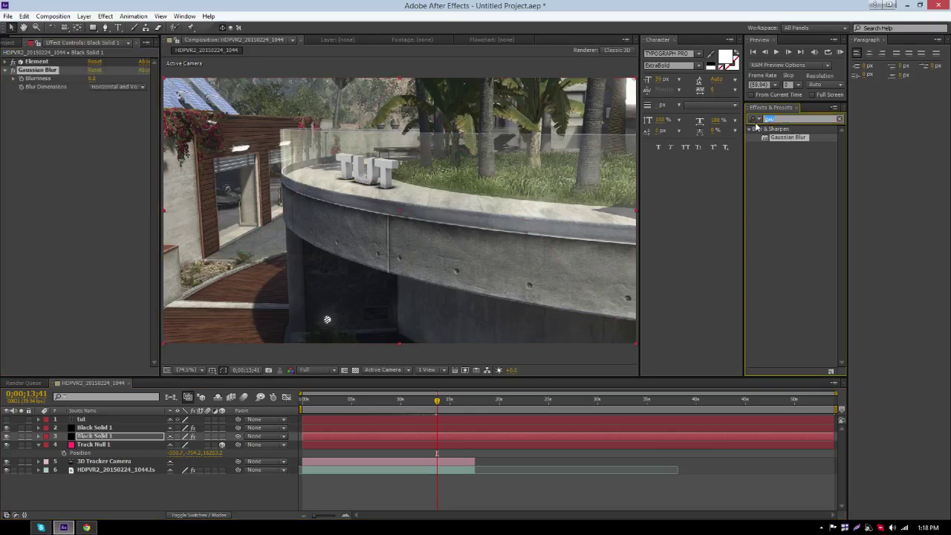
Step: Add a Fill effect to the duplicate with the colour set to black
type("fill")
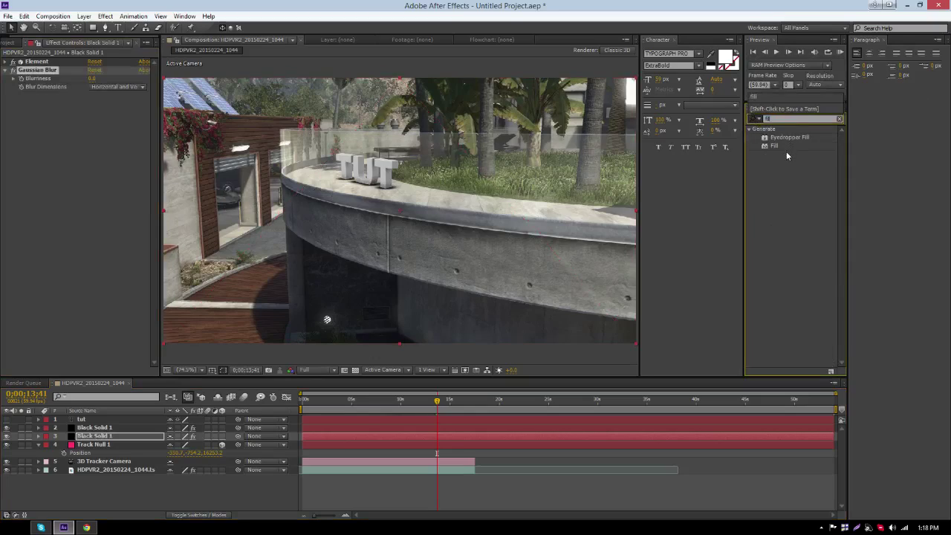
left_click_drag(773, 146, 98, 231)
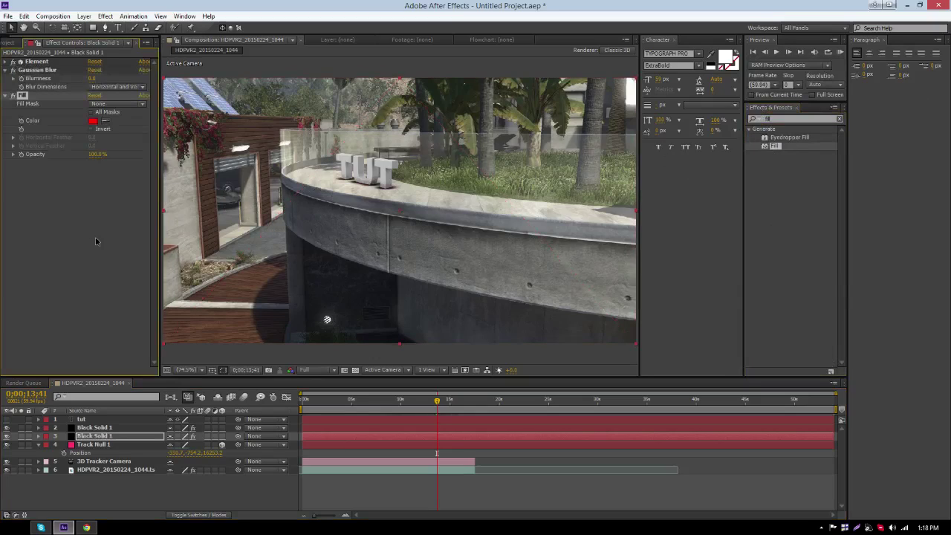
left_click(92, 122)
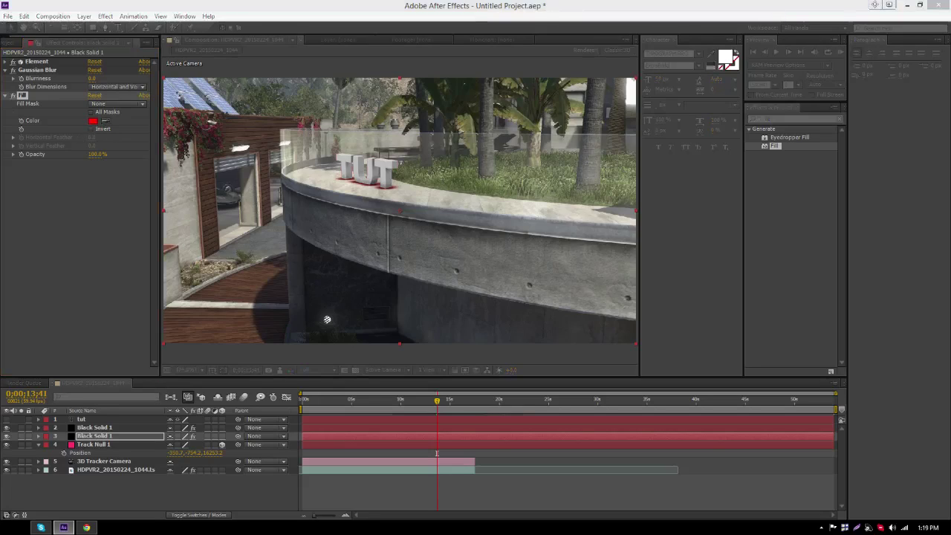
key("Return")
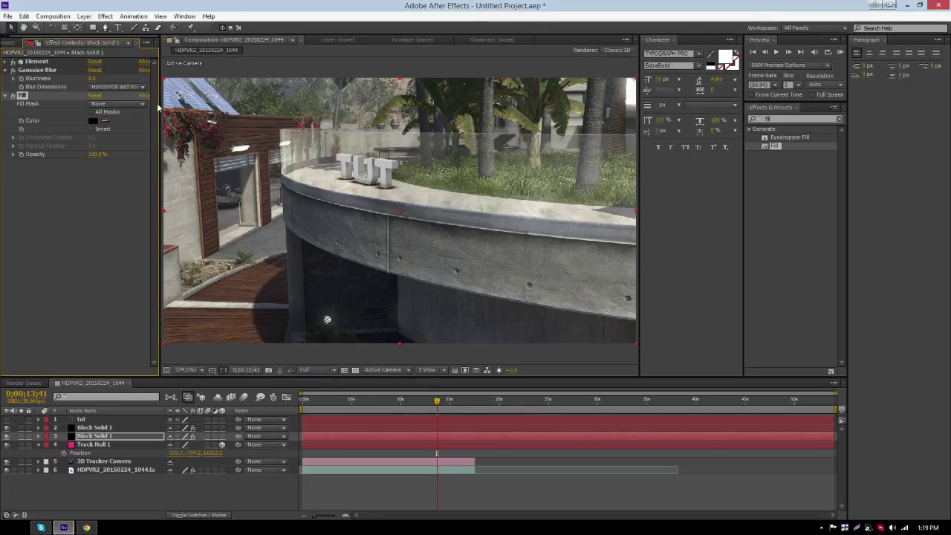
Step: Raise the Gaussian Blur blurriness to about 10 for a soft shadow
left_click(48, 70)
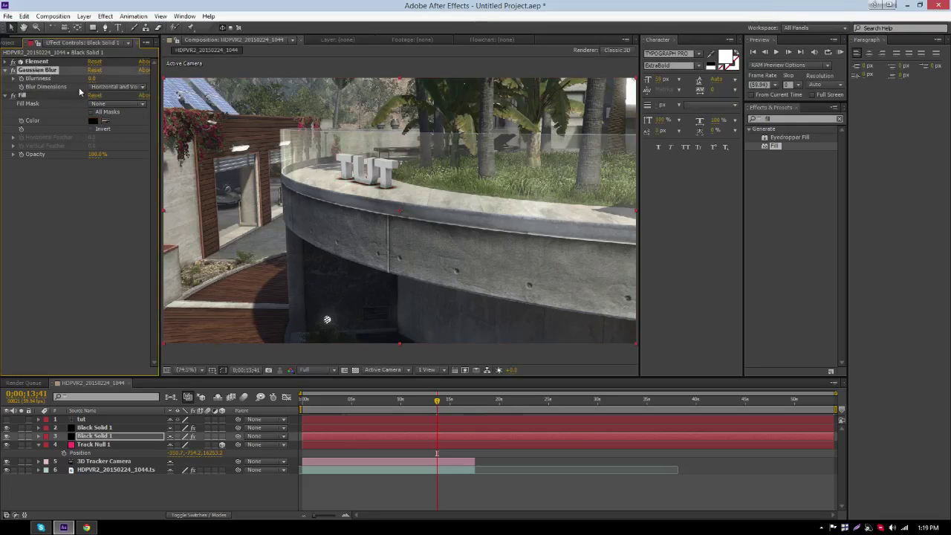
left_click_drag(95, 79, 149, 74)
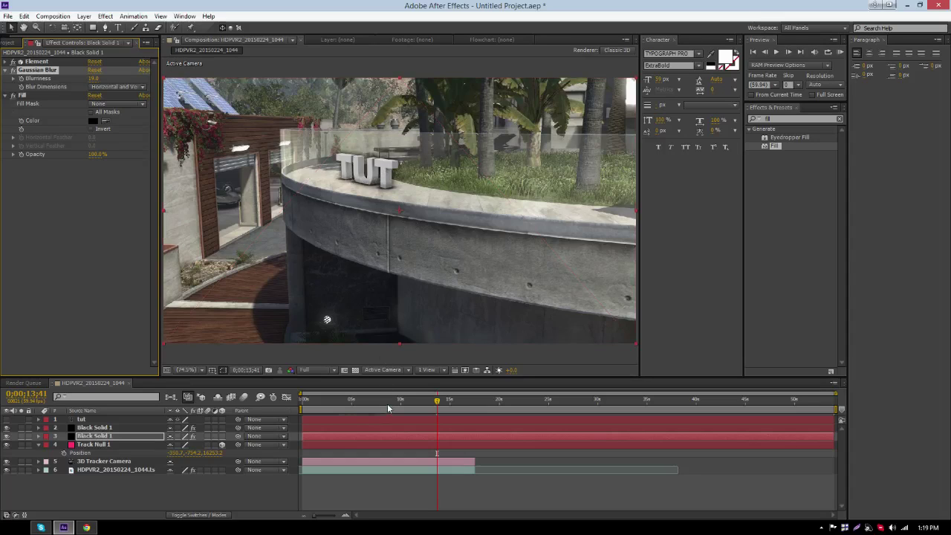
left_click_drag(388, 408, 377, 408)
left_click(333, 404)
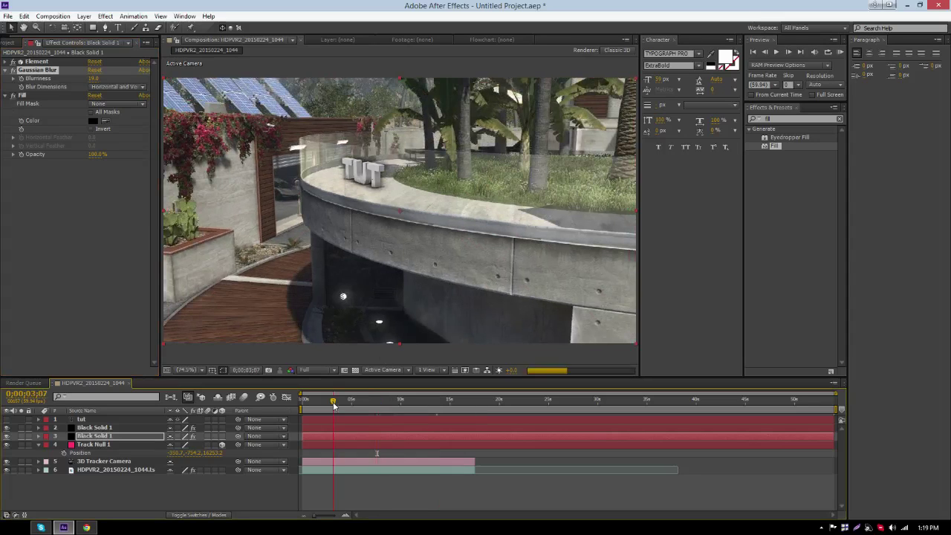
left_click_drag(333, 404, 418, 401)
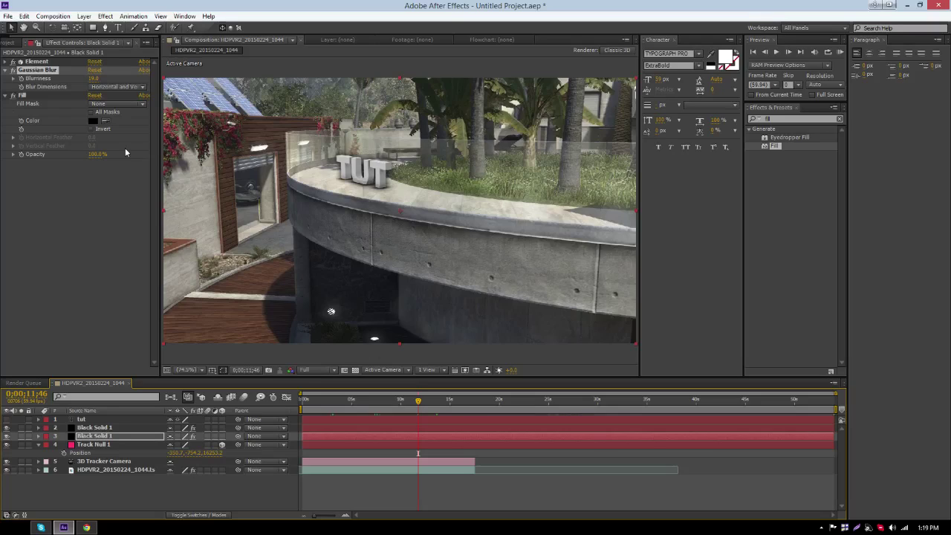
left_click(369, 401)
left_click(356, 402)
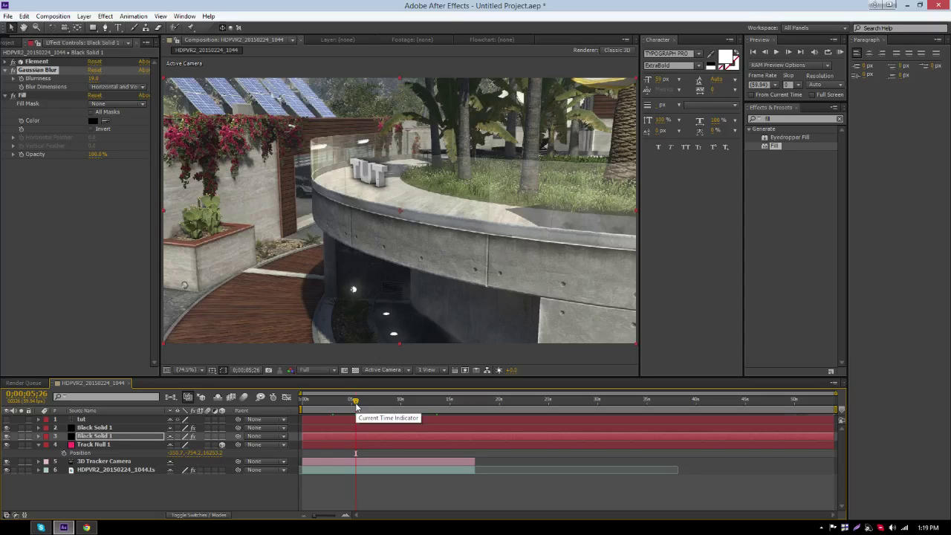
left_click(333, 410)
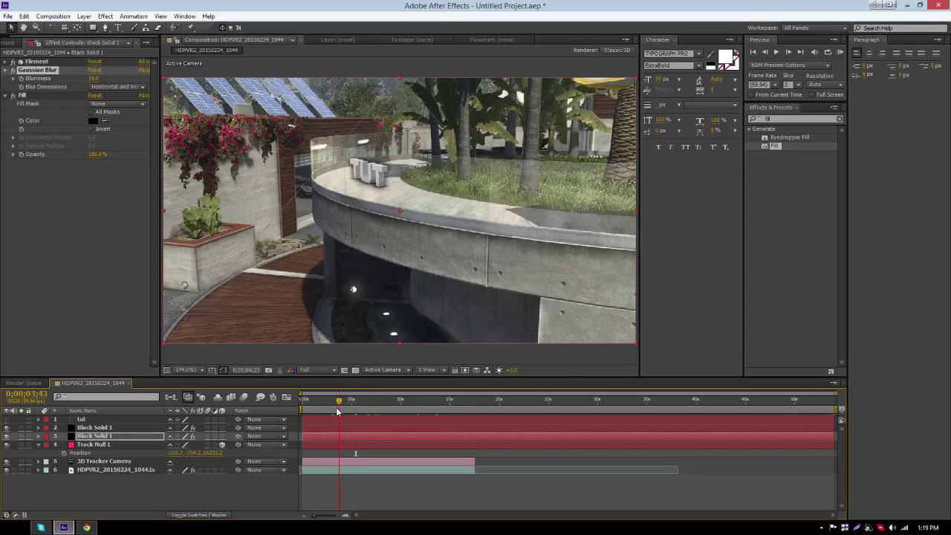
left_click_drag(333, 410, 438, 410)
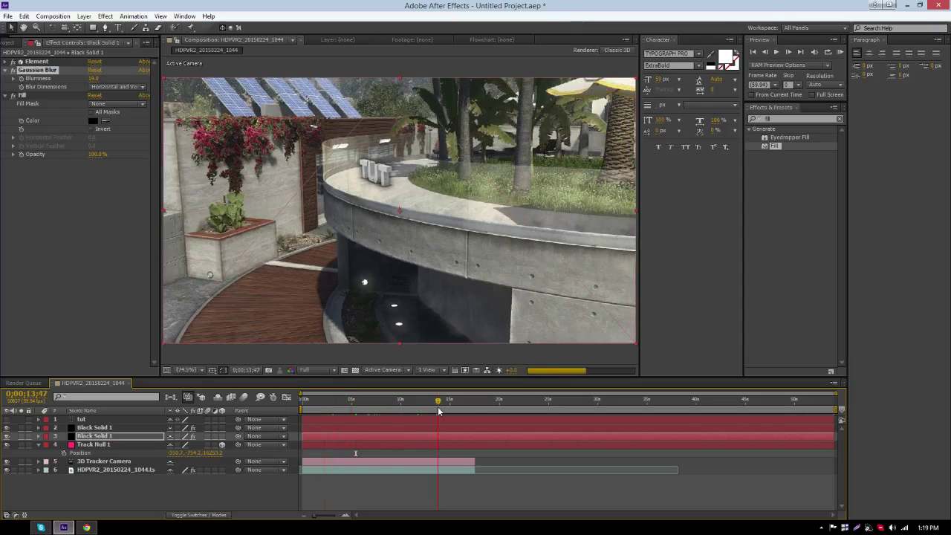